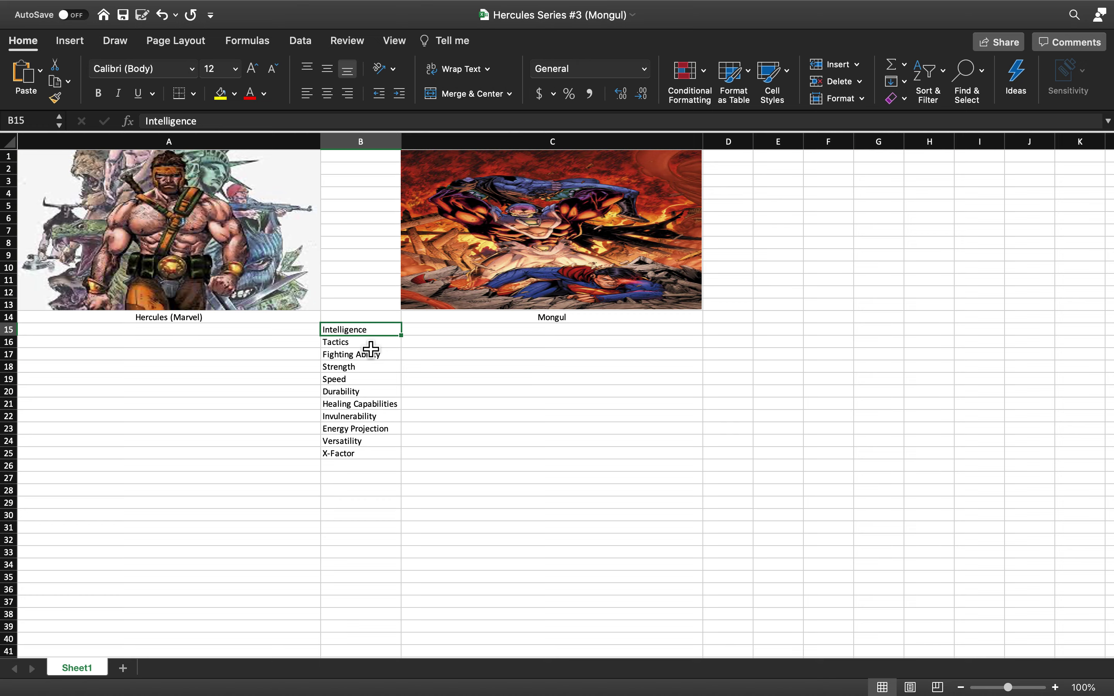
Enter an X under Mongul for Intelligence, Tactics and Fighting Ability in C15, C16 and C17
key(Right)
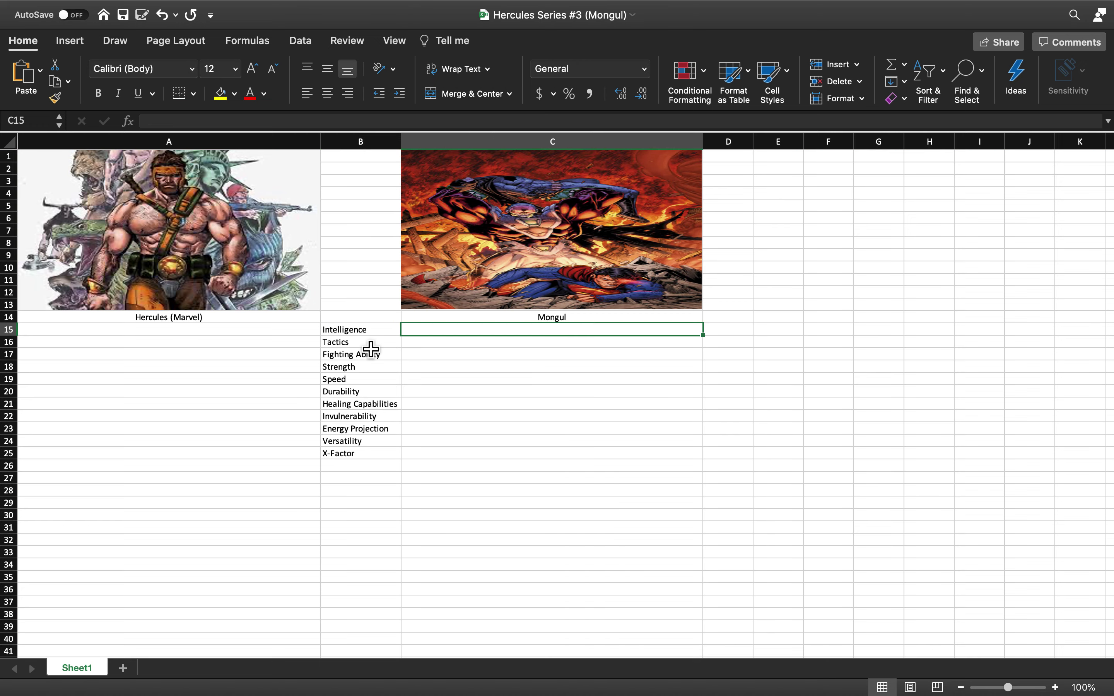
text(X)
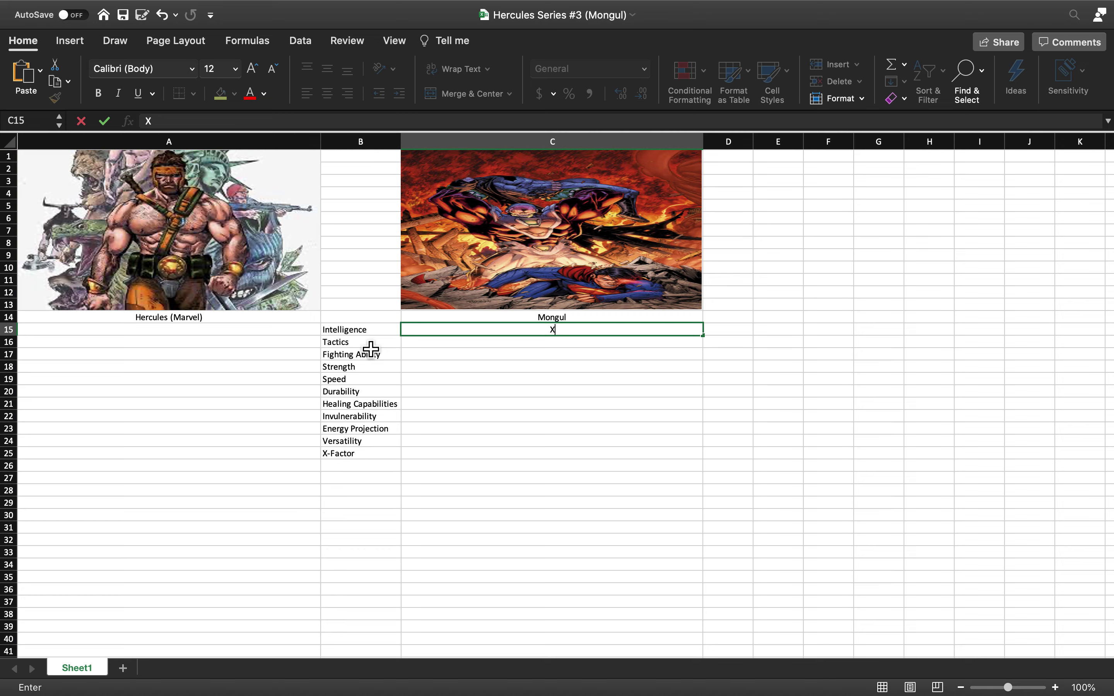
key(Left)
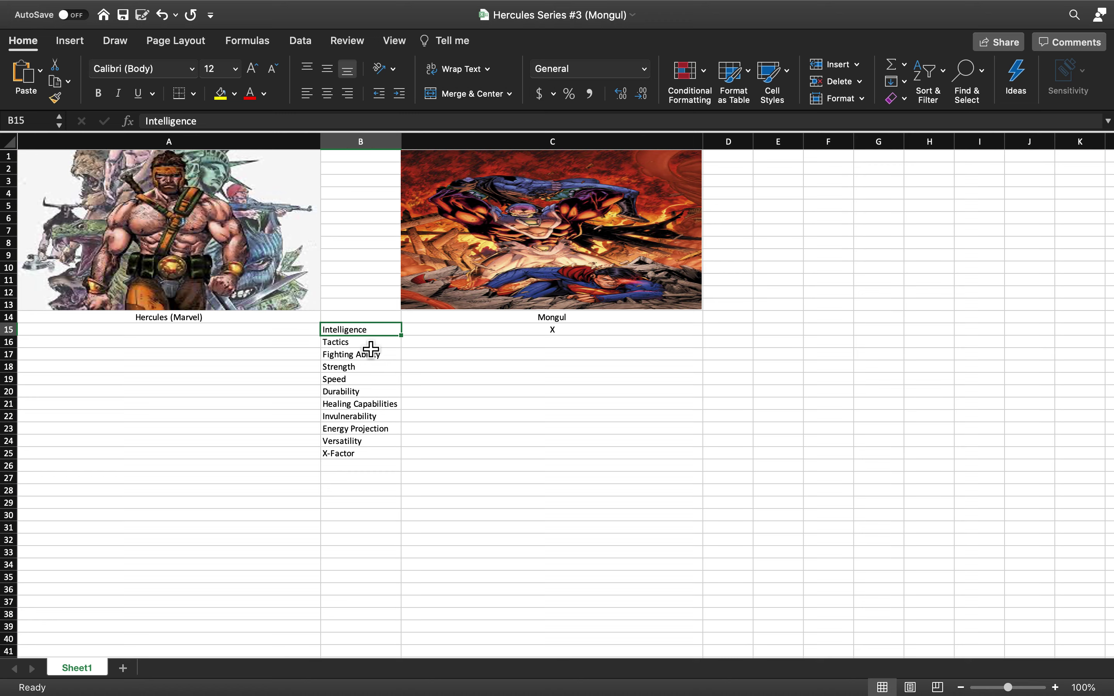
key(Down)
key(Right)
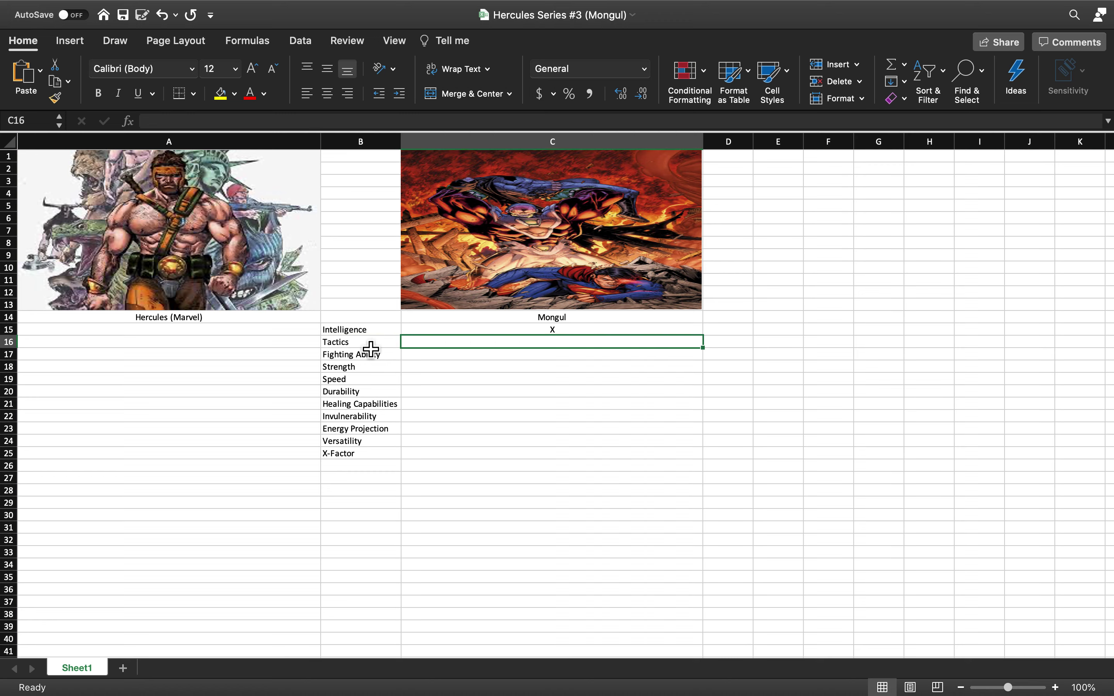
text(X)
key(Return)
text(X)
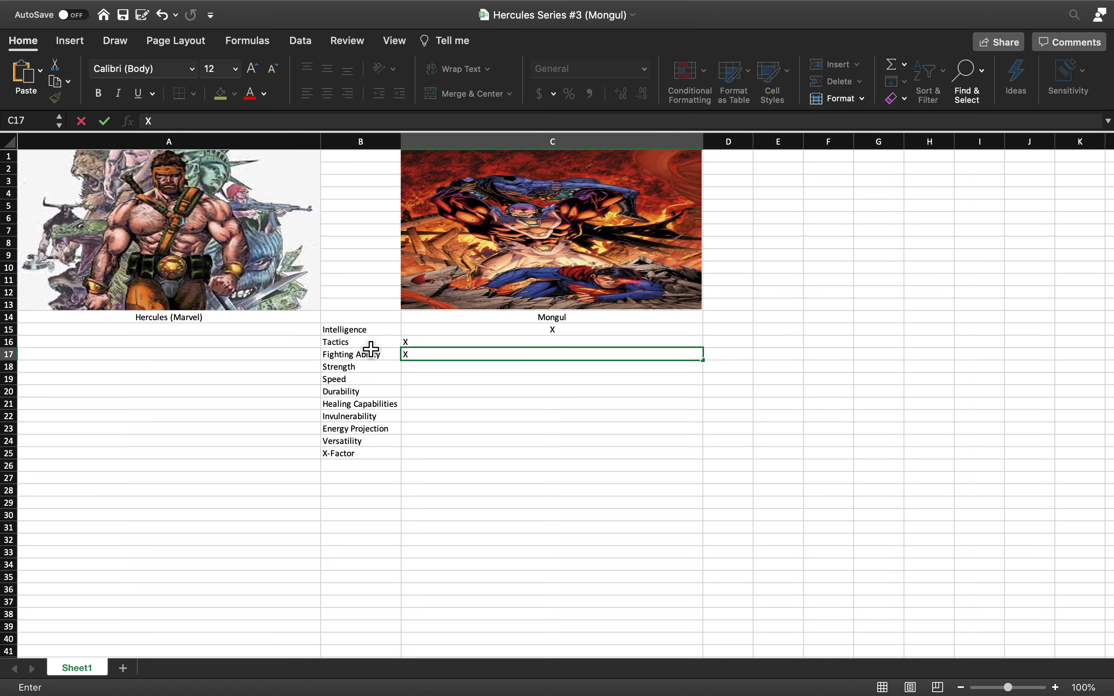
Centre the Tactics and Fighting Ability X marks in C16:C17
drag(409, 343, 432, 363)
key(super+e)
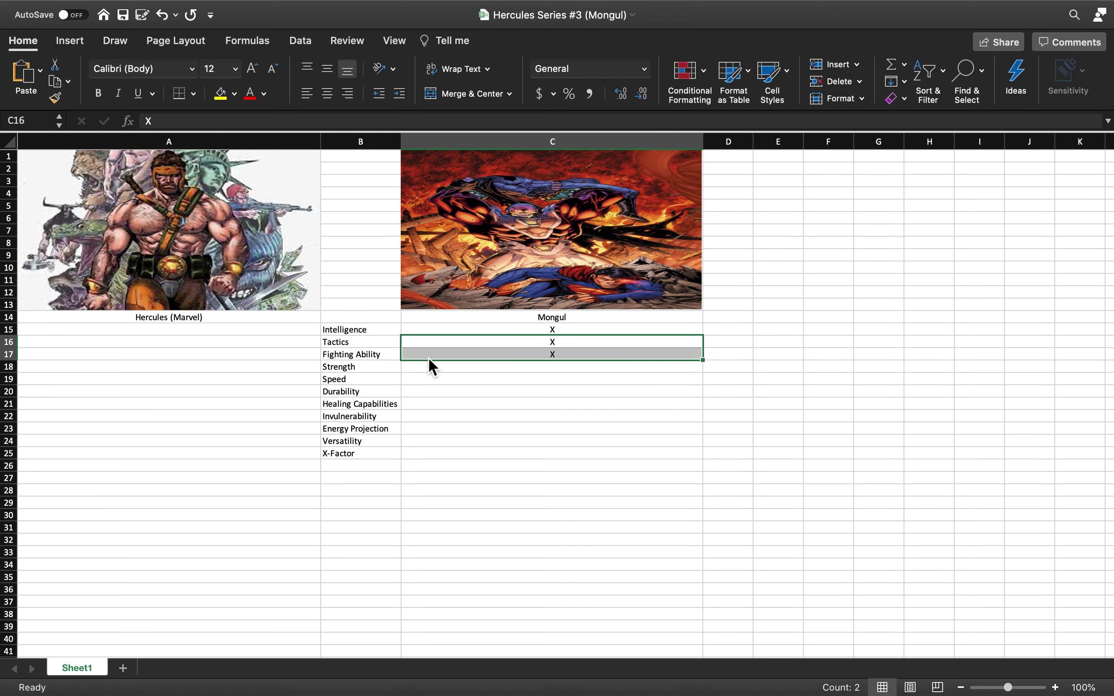
click(359, 369)
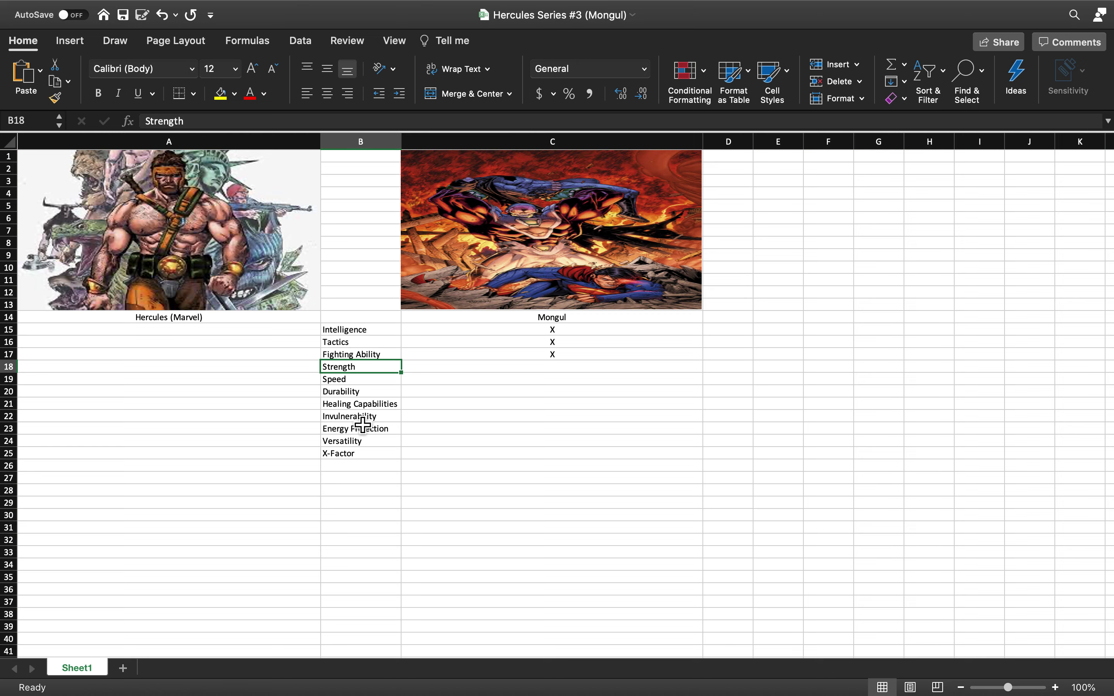
Put an X in A18 for Hercules' Strength and in C19 for Mongul's Speed
key(Left)
text(X)
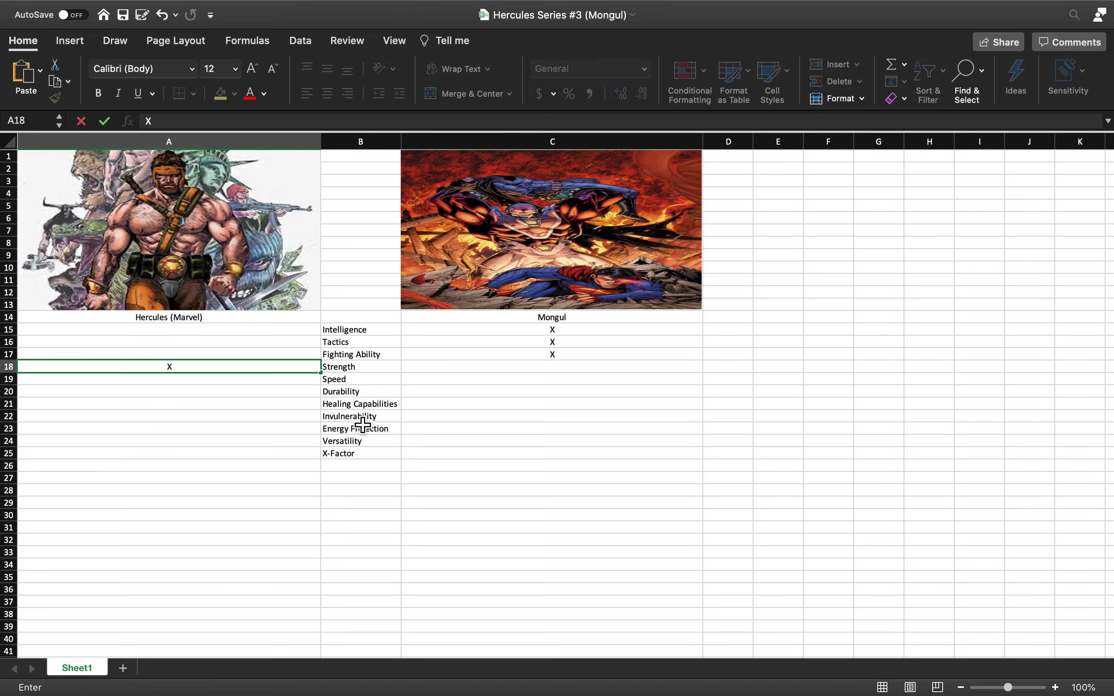
key(Tab)
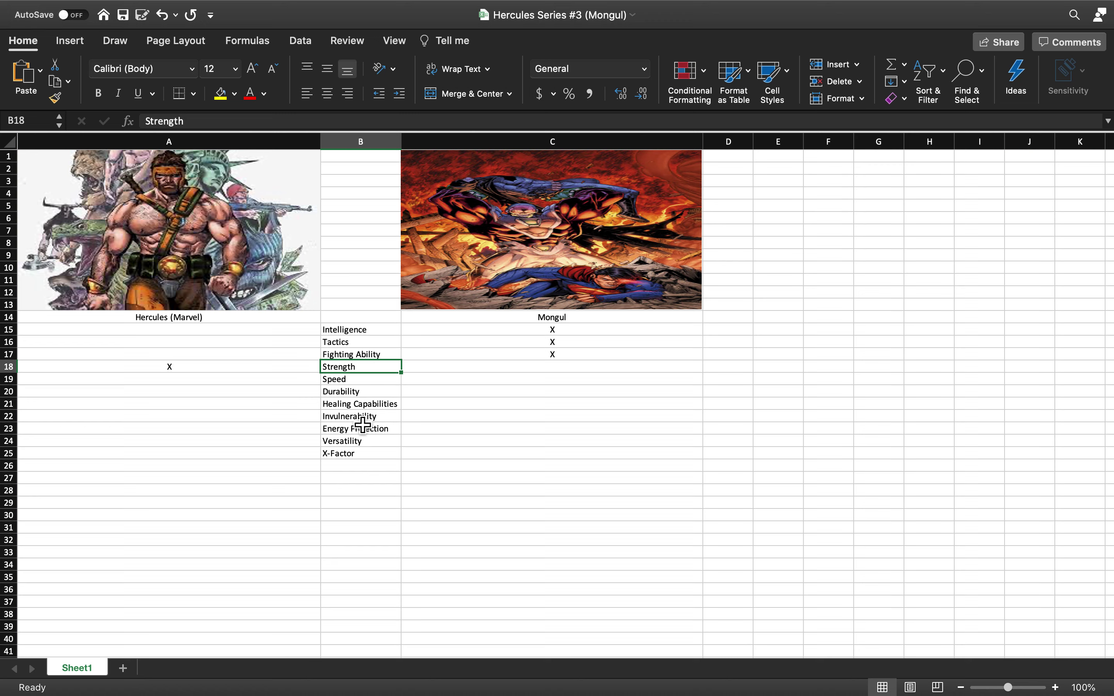
key(Down)
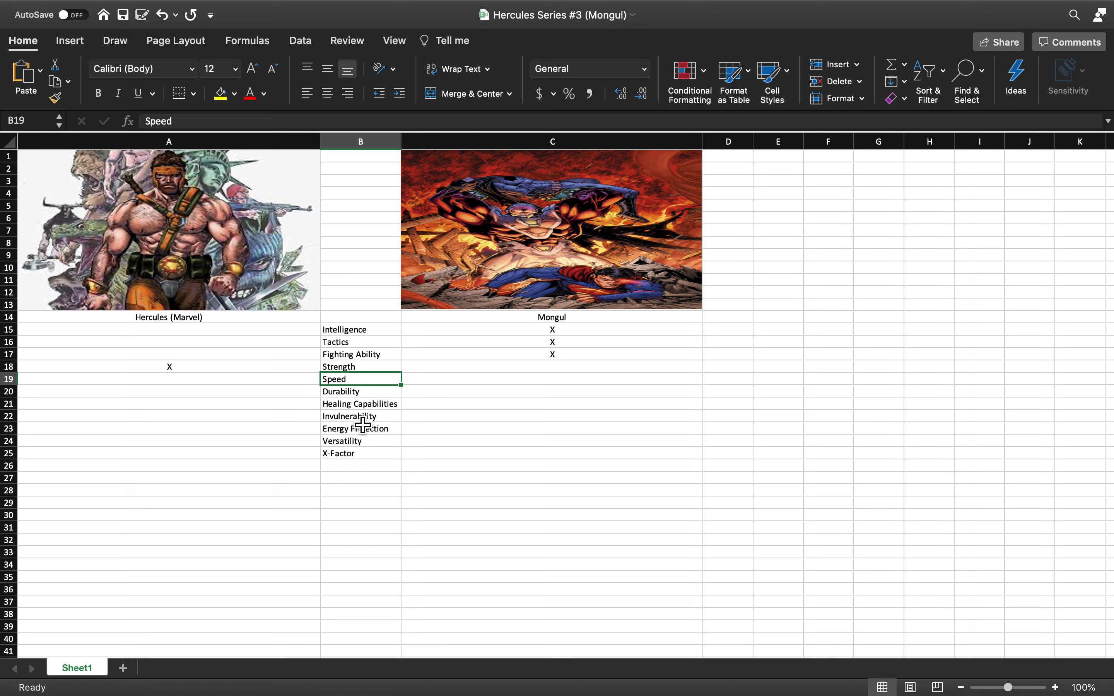
key(Right)
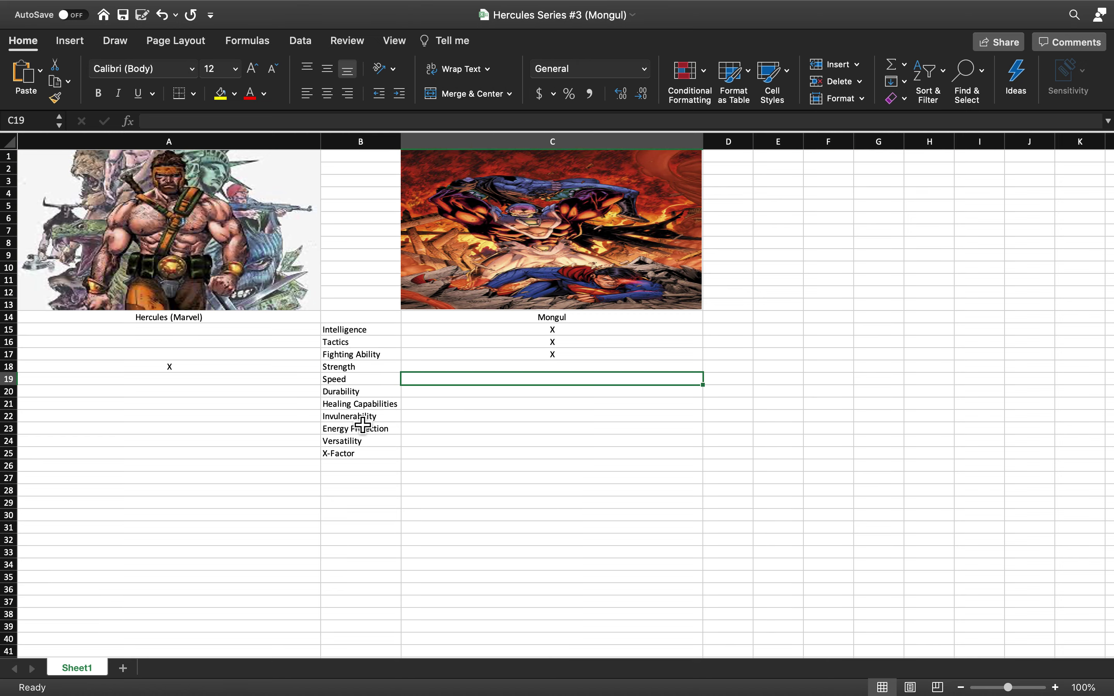
text(X)
key(Left)
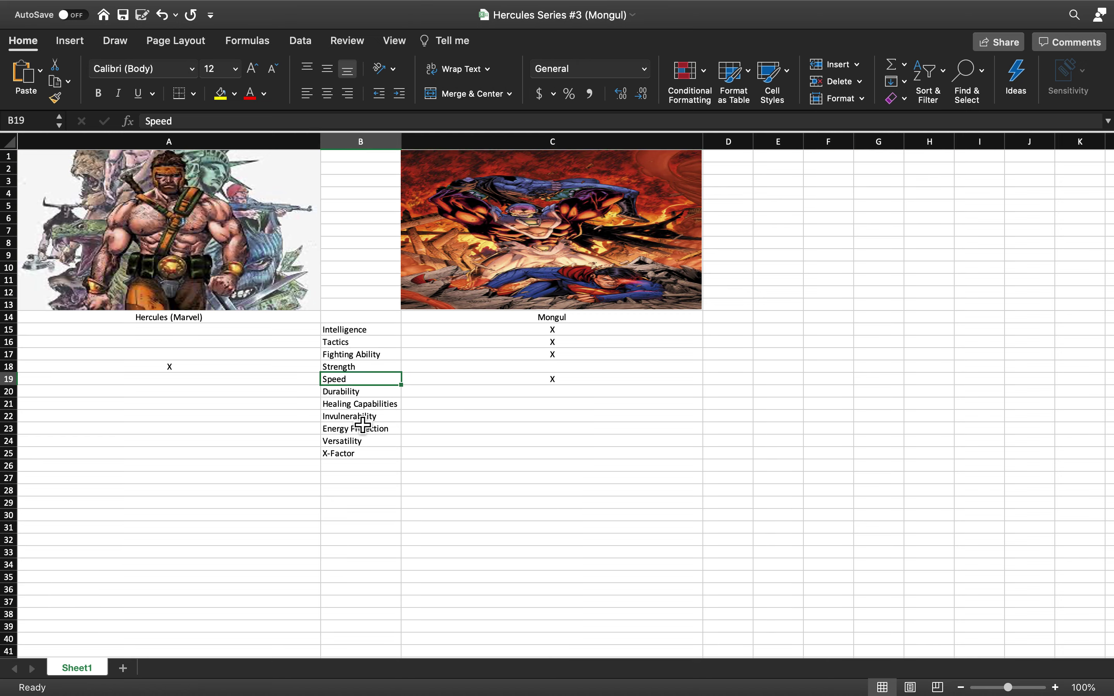
key(Down)
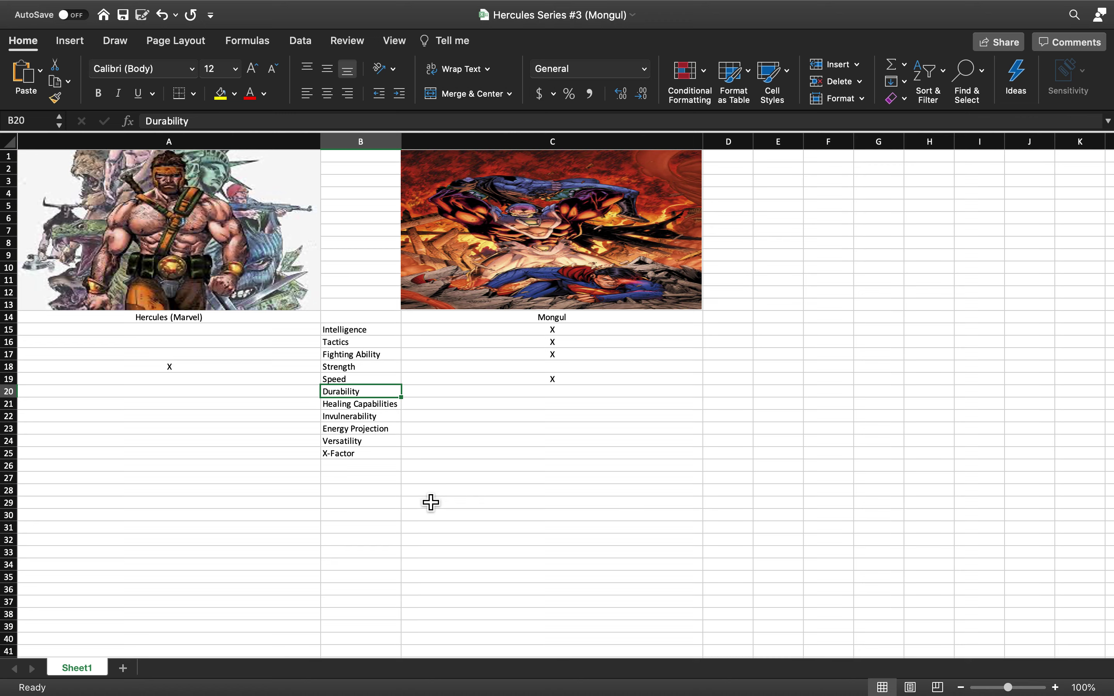
Enter an X in C20 for Mongul's Durability, then move to B21
key(Right)
text(X)
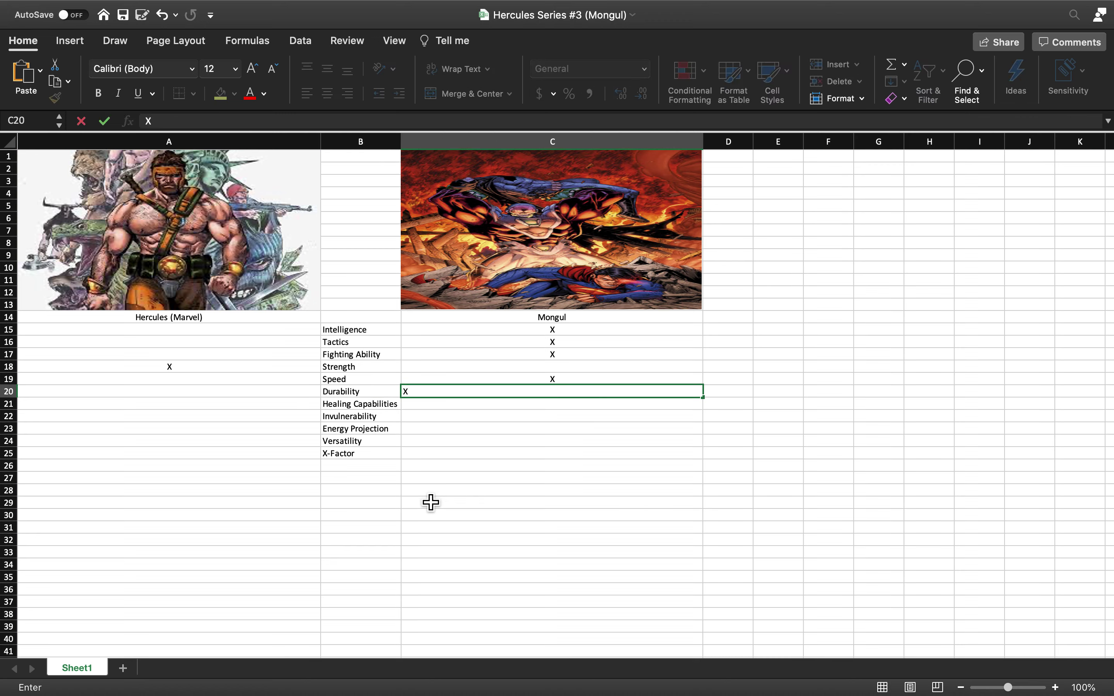
key(Return)
key(Left)
key(Down)
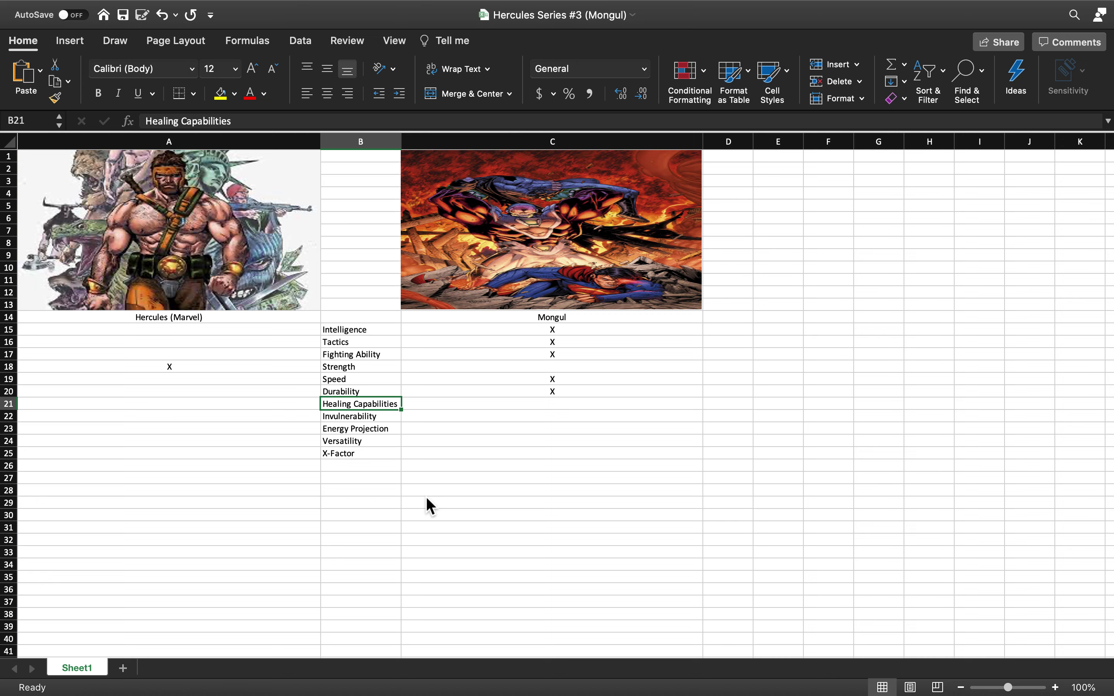
Type an X in A21 for Hercules' Healing Capabilities
key(Left)
text(X)
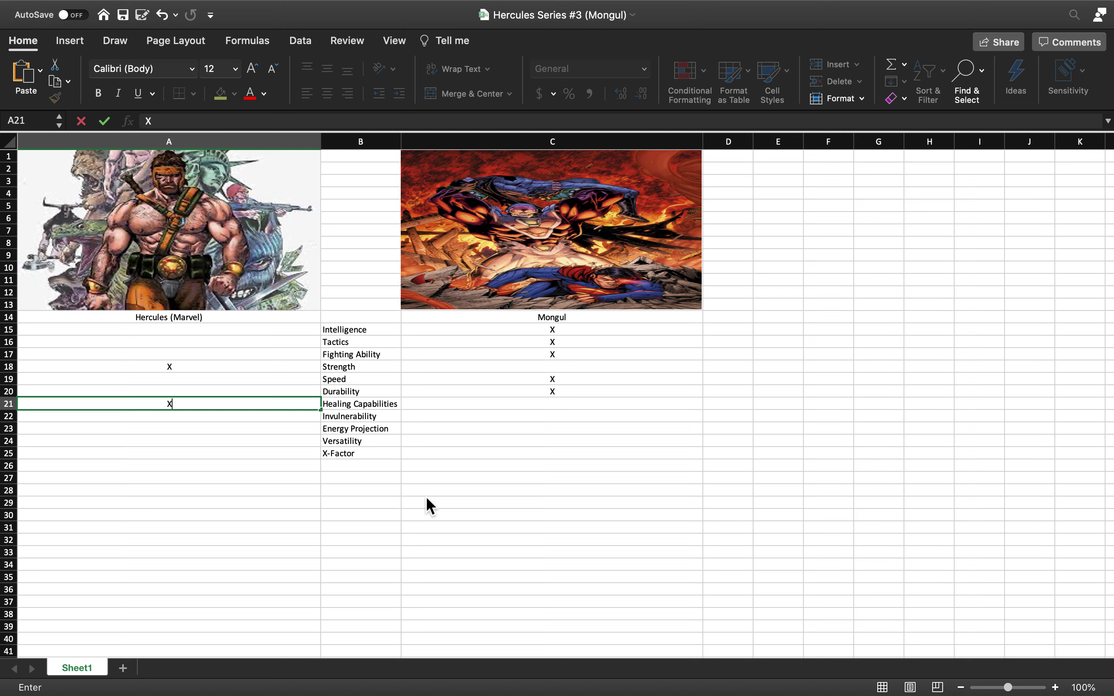
Confirm the A21 X, enter T in A22 for Hercules' Invulnerability, and erase a mistyped X in C22
key(Tab)
key(Down)
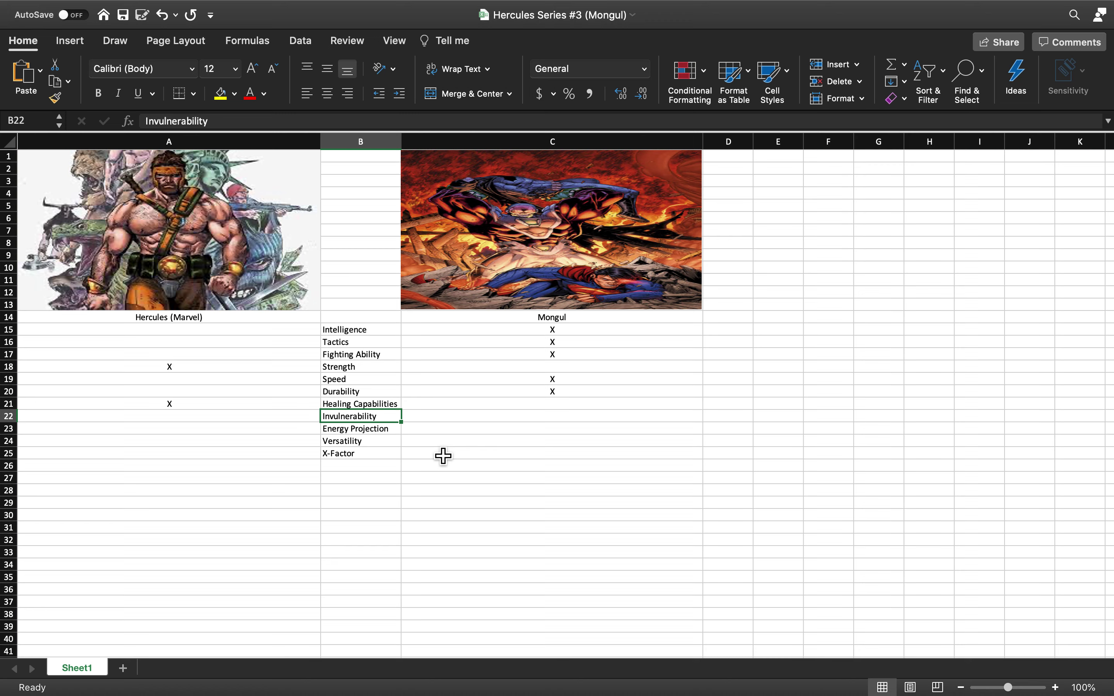
key(Left)
text(T)
key(Tab)
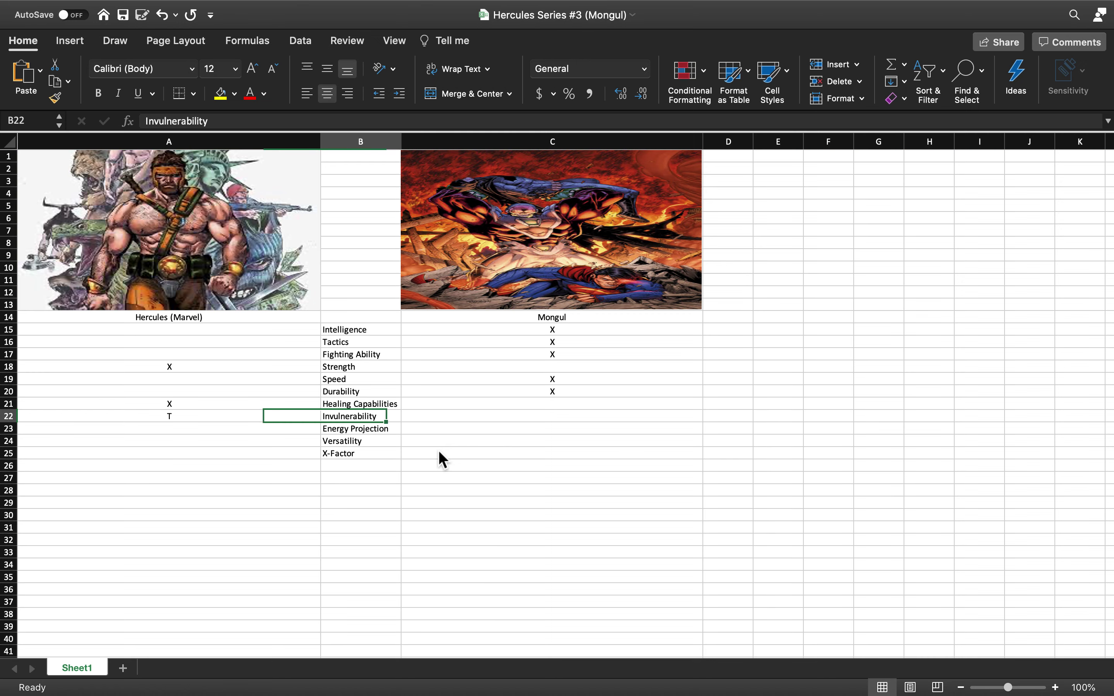
key(Tab)
text(X)
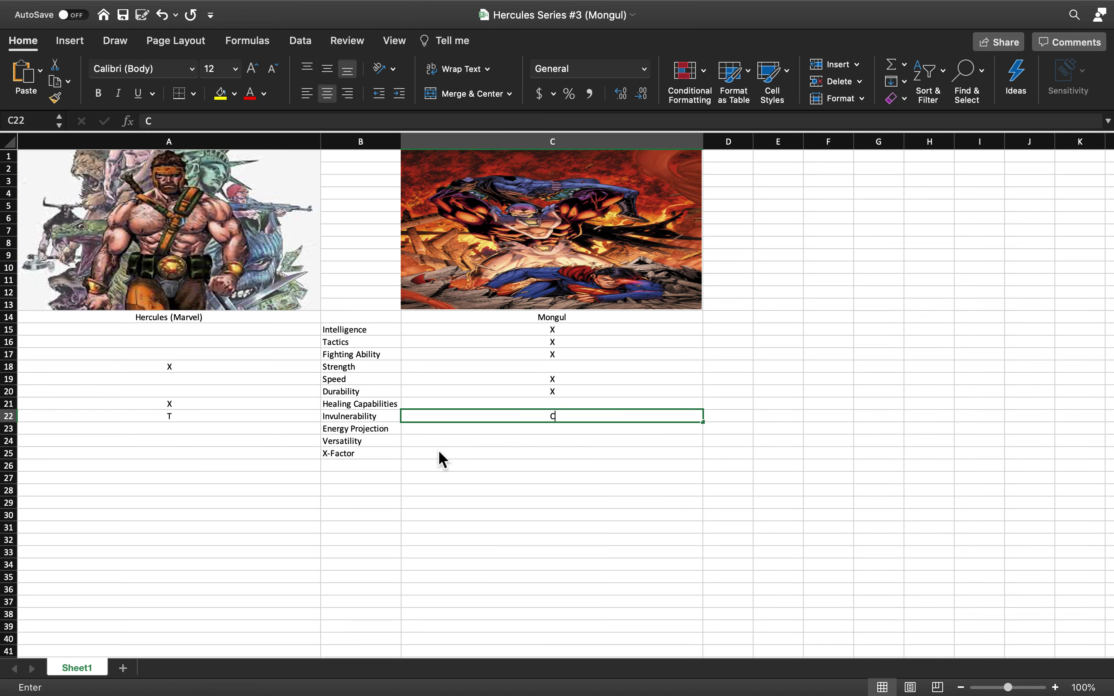
key(BackSpace)
Enter T in C22, then X under Mongul for Energy Projection (C23) and Versatility (C24)
text(T)
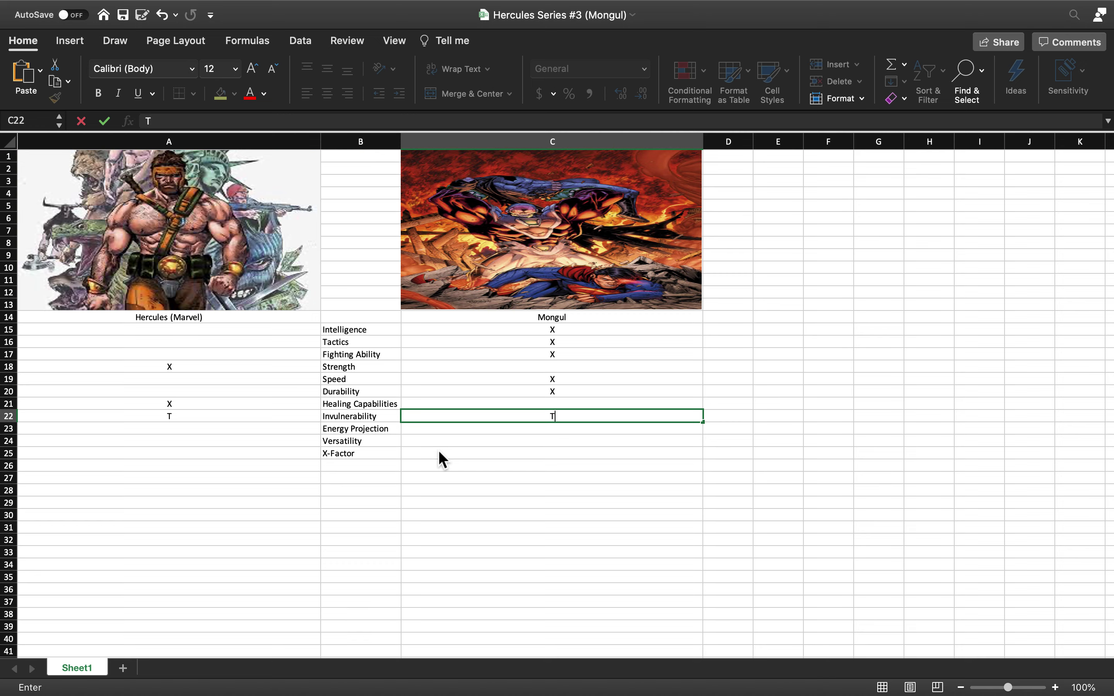
click(394, 430)
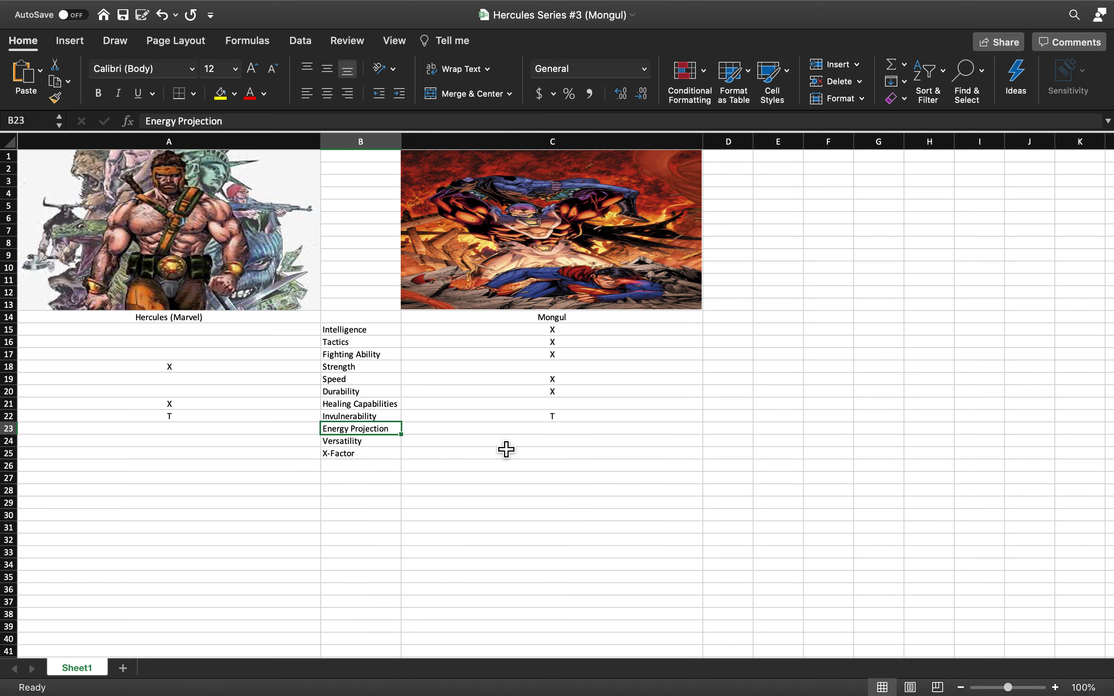
key(Right)
text(X)
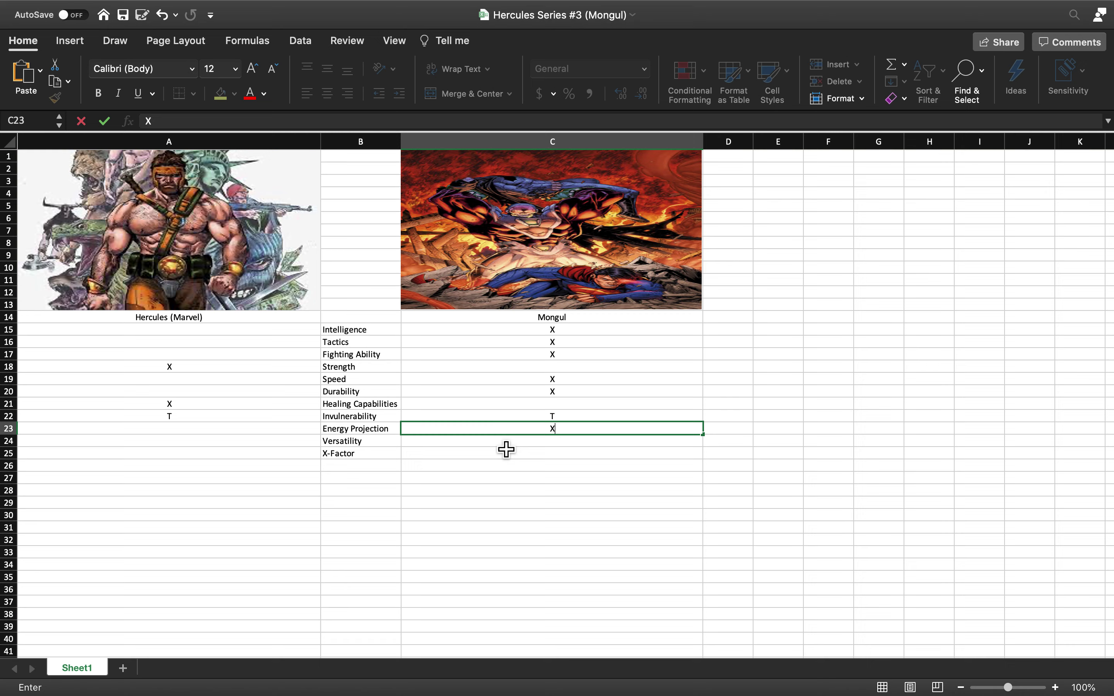
key(Return)
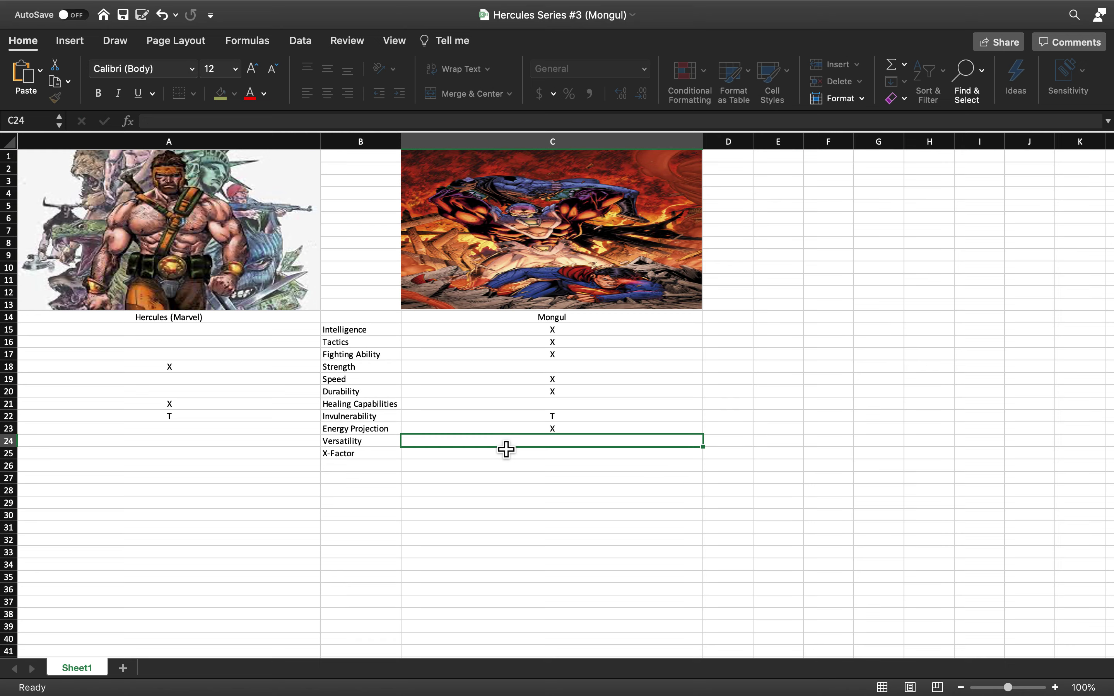
text(X)
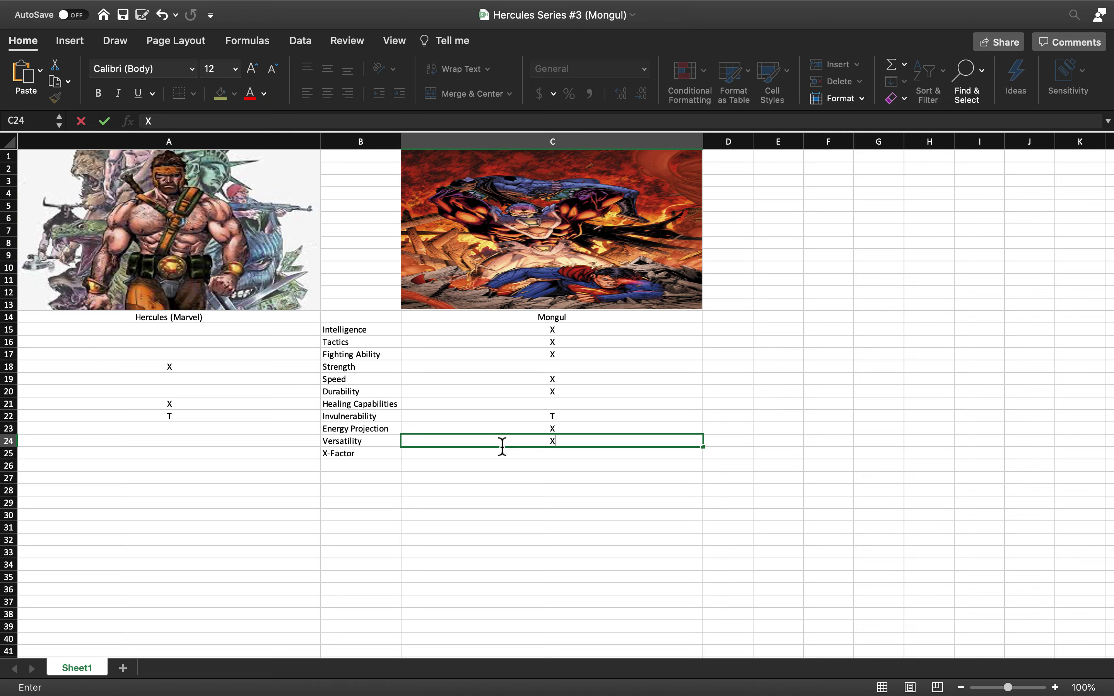
key(Left)
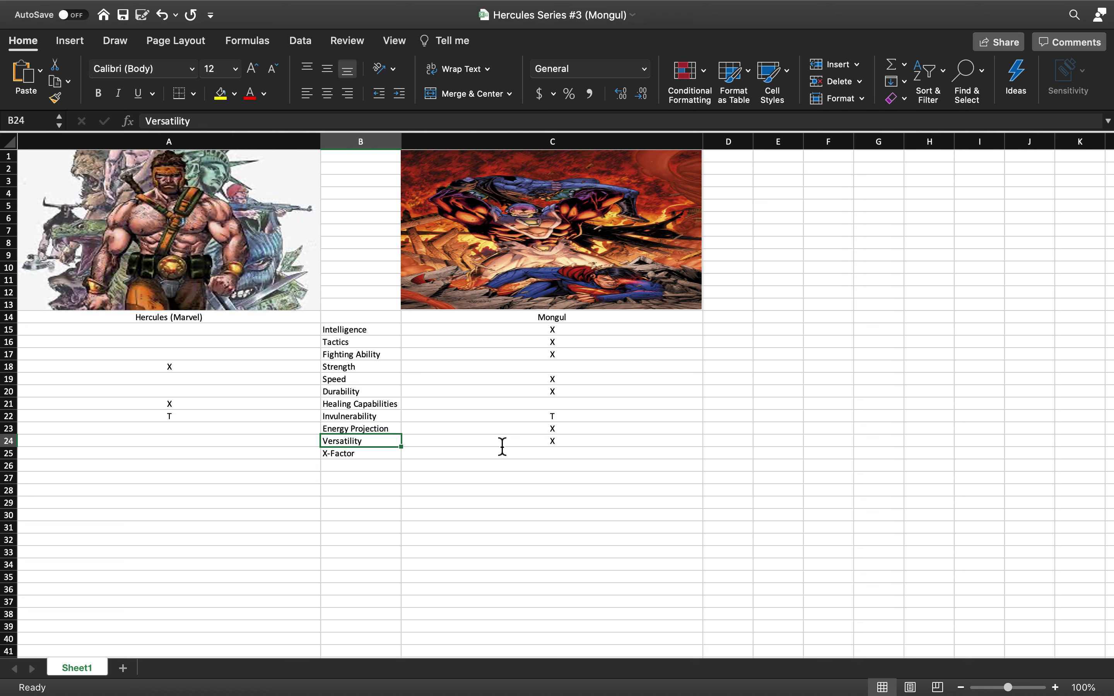
key(Down)
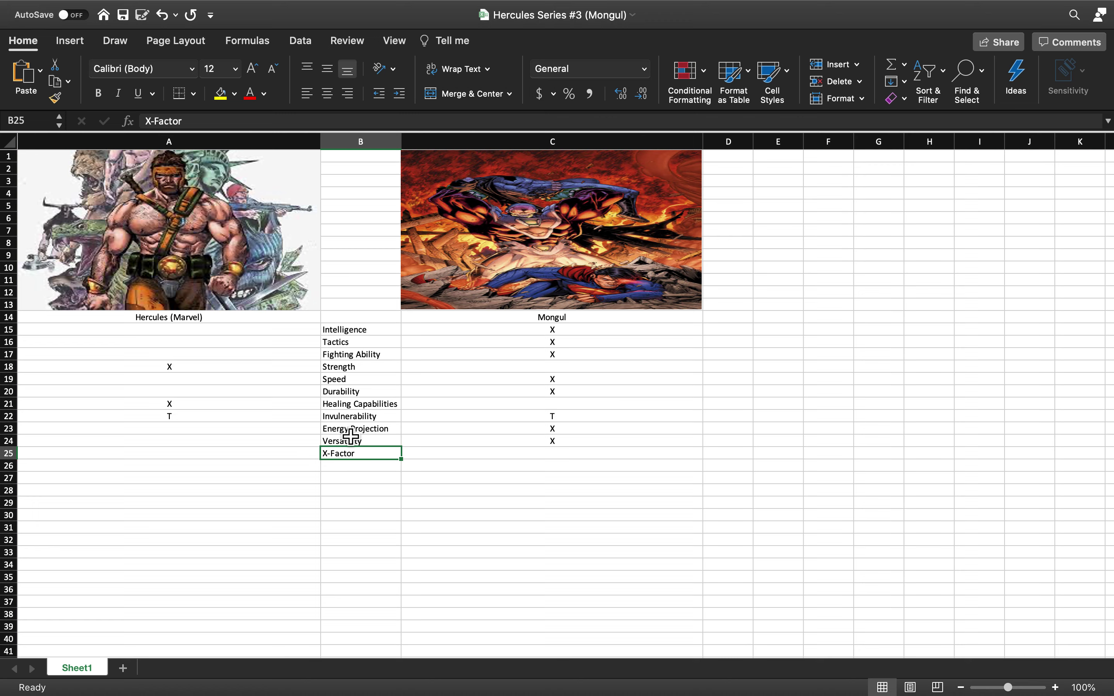
Type an X in A25 for Hercules' X-Factor
key(Left)
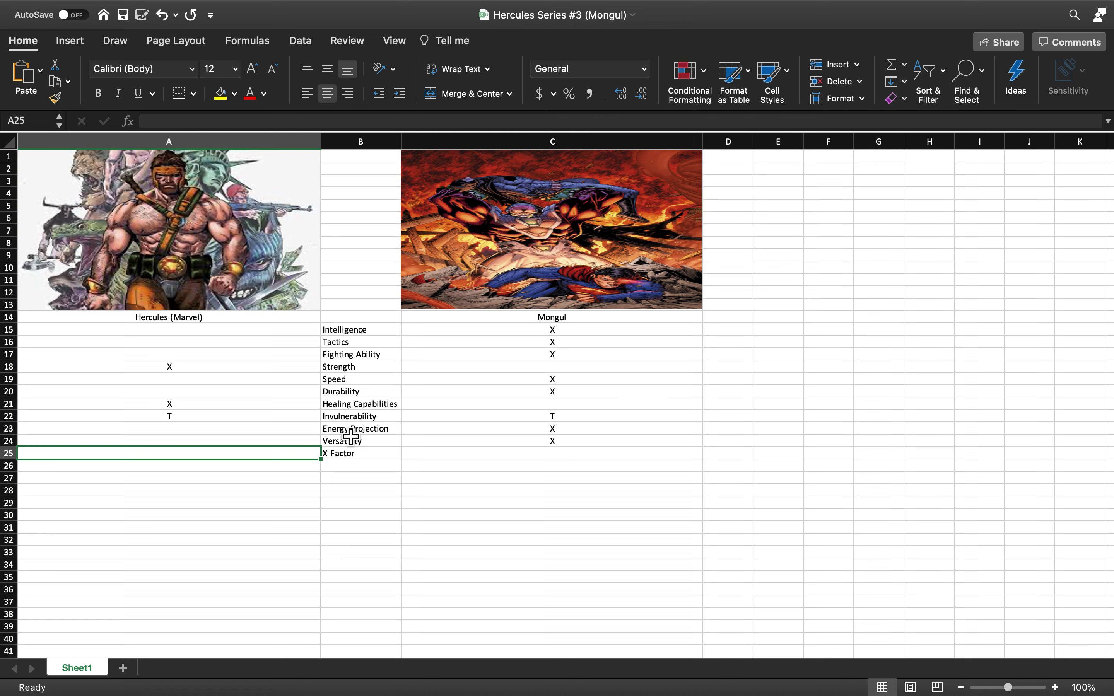
text(X)
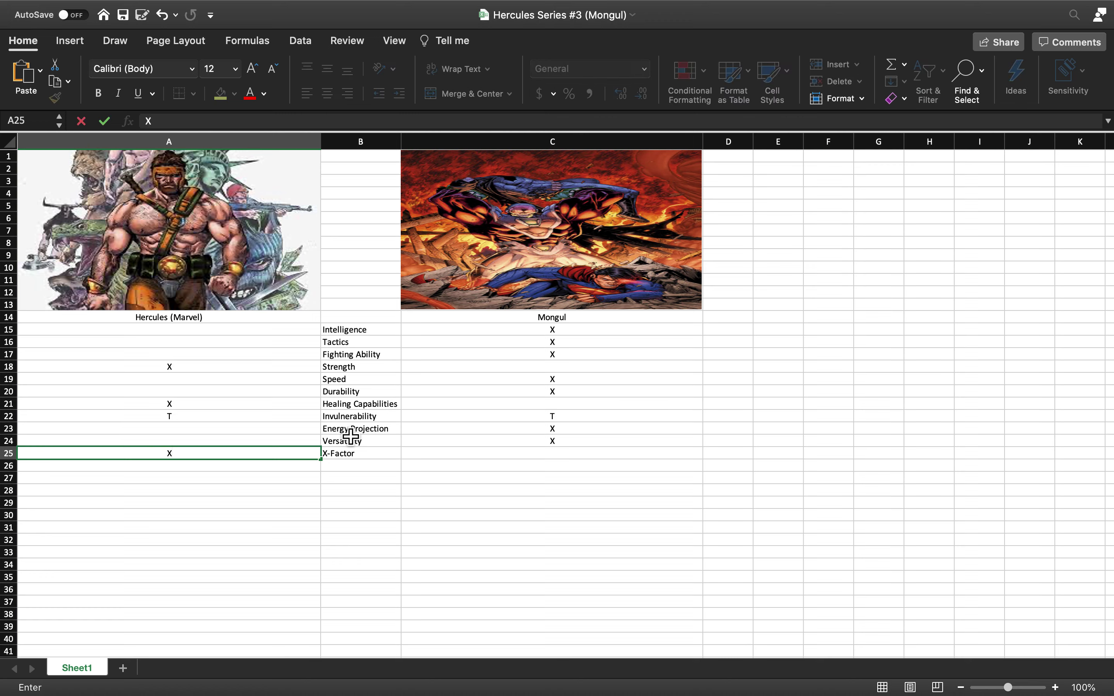